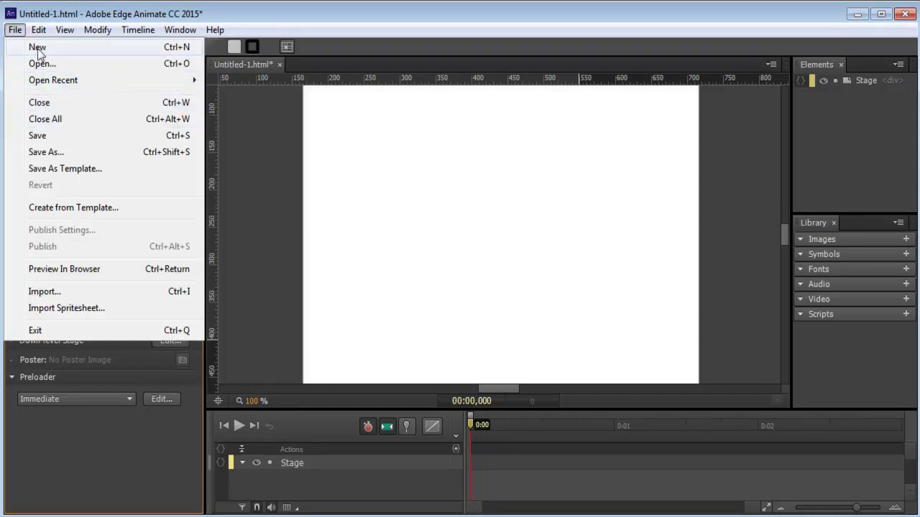
mouse_move(32, 32)
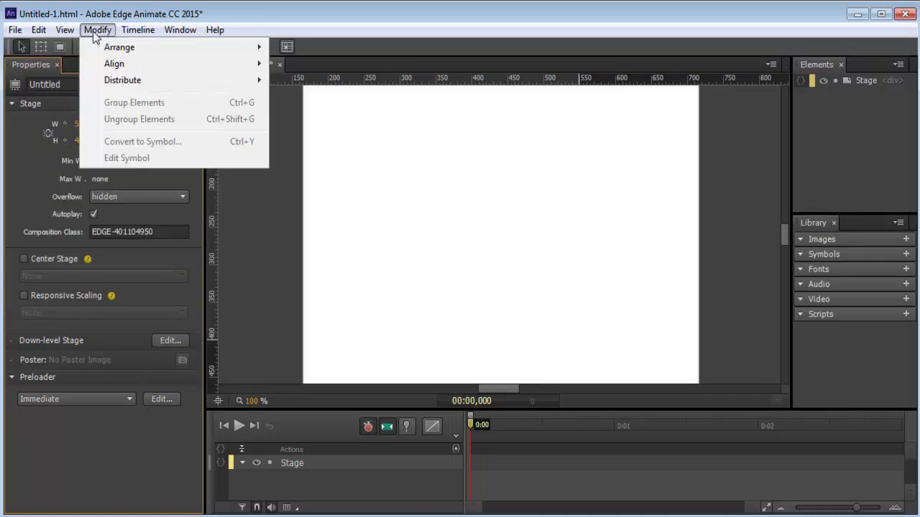
mouse_move(147, 33)
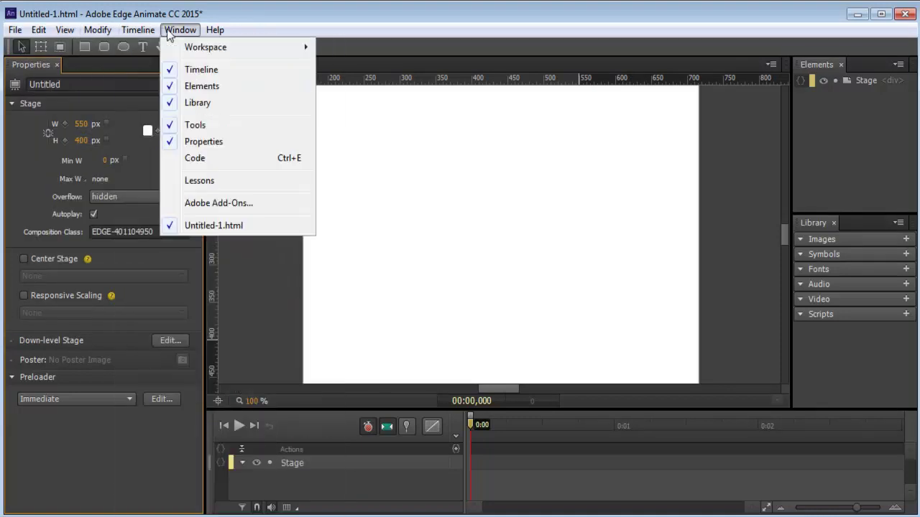
click(217, 30)
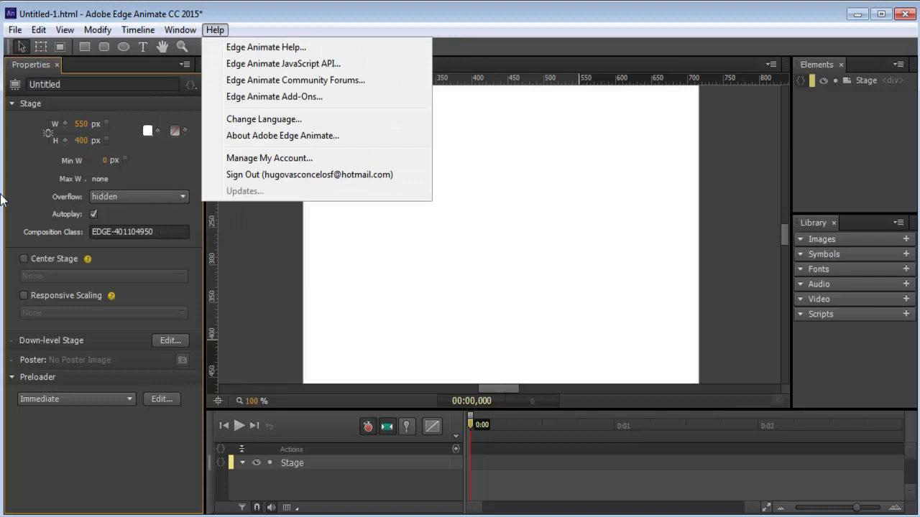
click(21, 146)
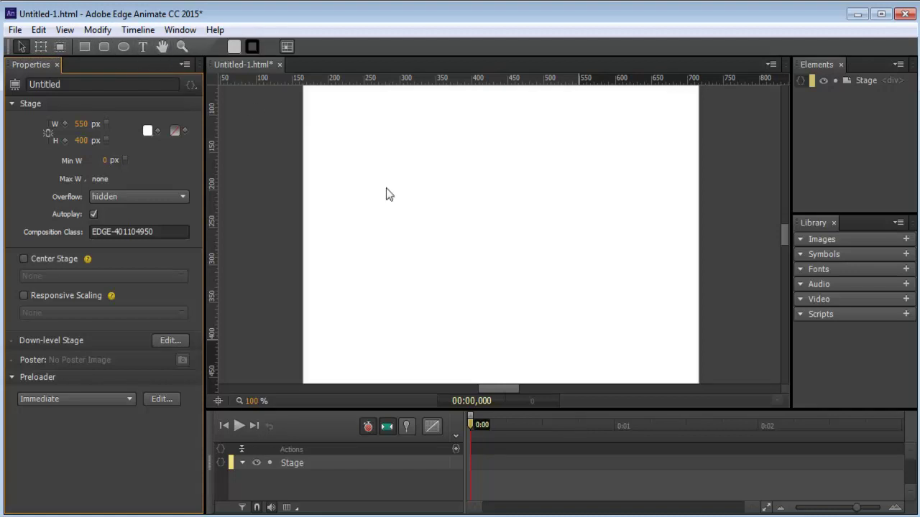
- Examine the blank stage and its surrounding area at several zoom levels between 10% and 200%, finishing at 100%
scroll(477, 234, down, 3)
click(455, 214)
scroll(453, 188, up, 3)
scroll(453, 190, up, 3)
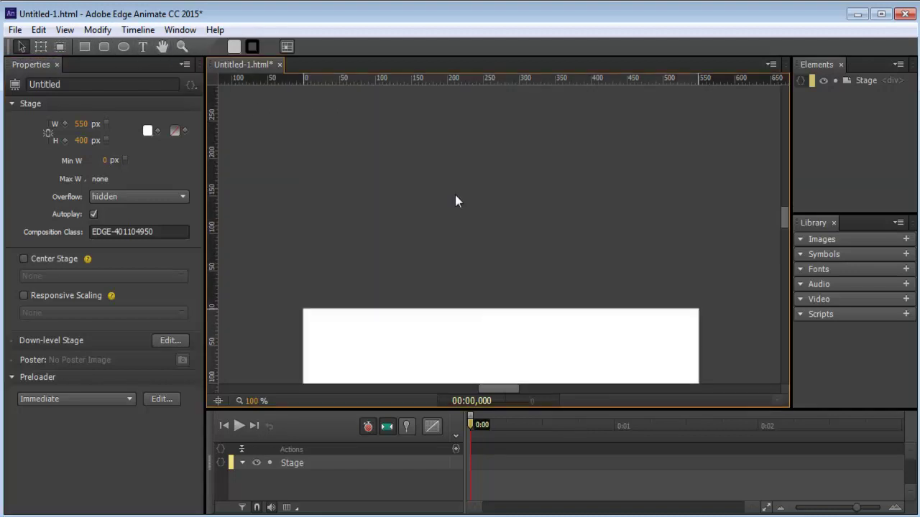
scroll(456, 197, down, 6)
scroll(451, 202, up, 6)
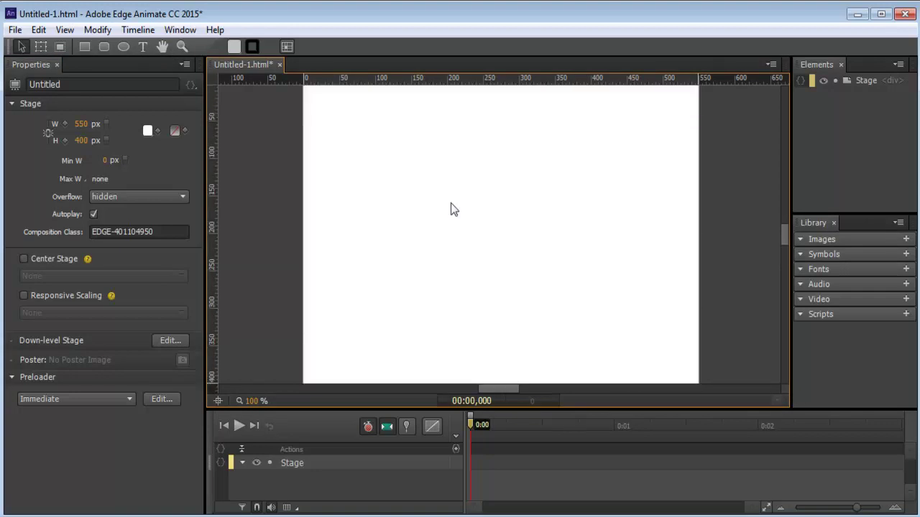
scroll(450, 203, down, 3)
scroll(488, 212, up, 1)
scroll(488, 212, down, 3)
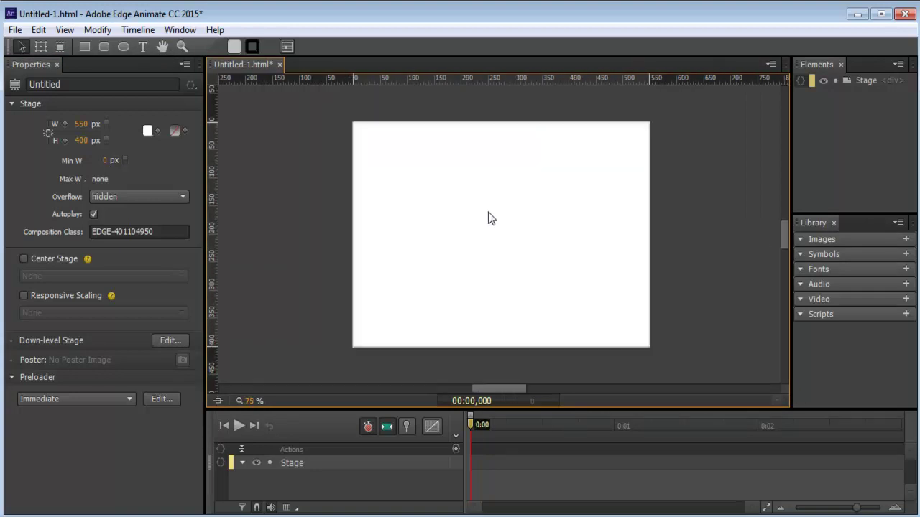
scroll(488, 212, down, 1)
scroll(488, 212, up, 6)
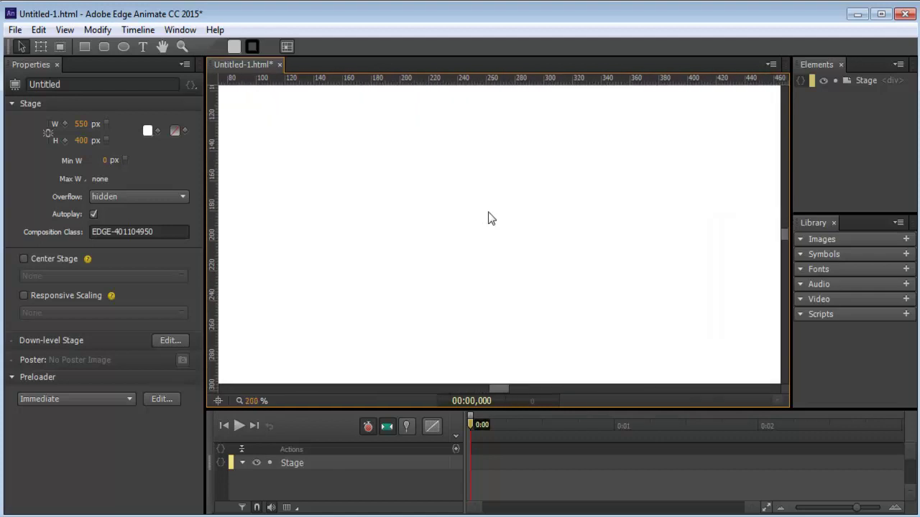
scroll(488, 218, down, 3)
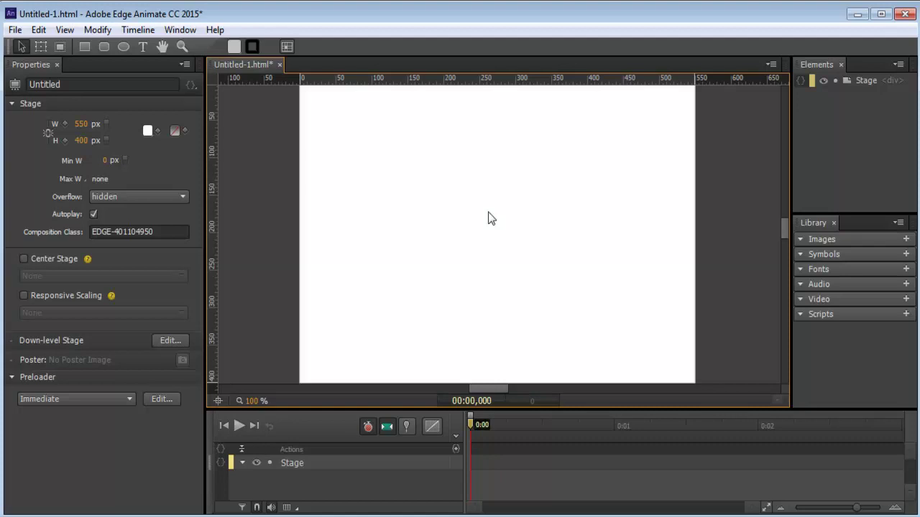
scroll(488, 218, down, 4)
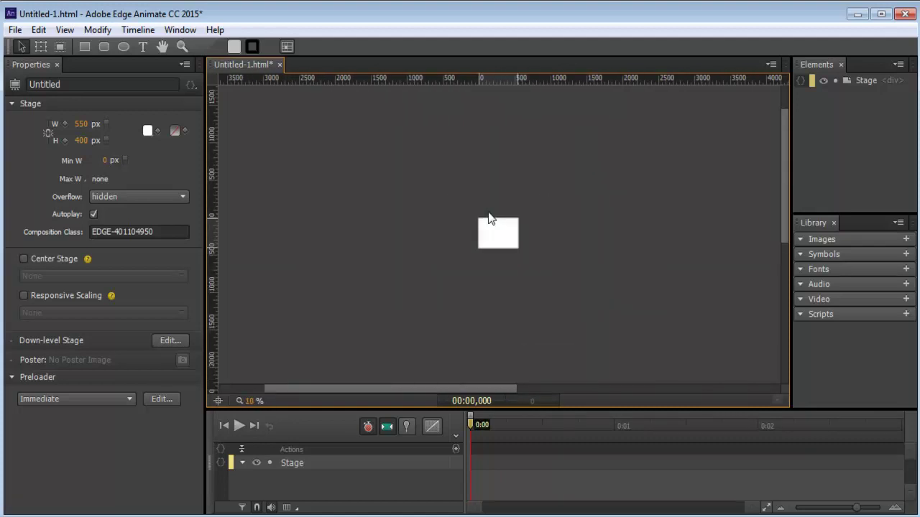
key(ctrl+1)
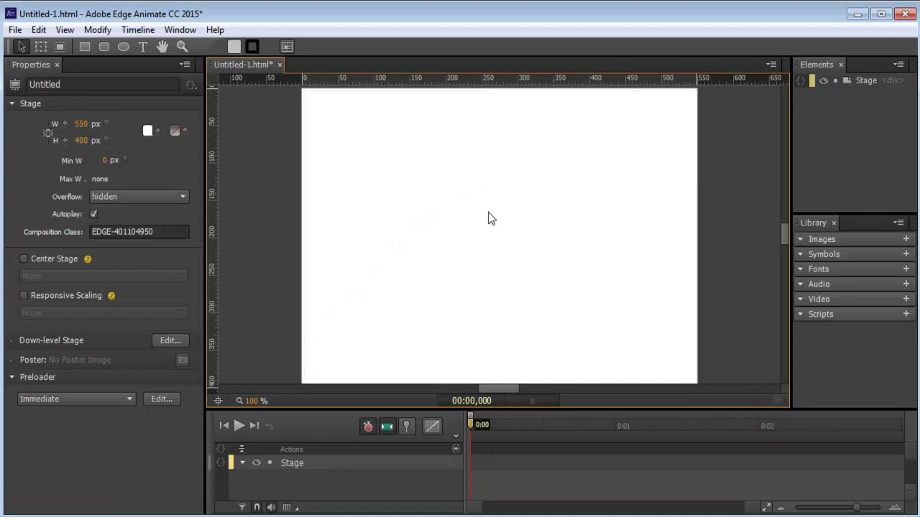
scroll(488, 219, down, 3)
scroll(488, 218, up, 4)
scroll(488, 218, down, 1)
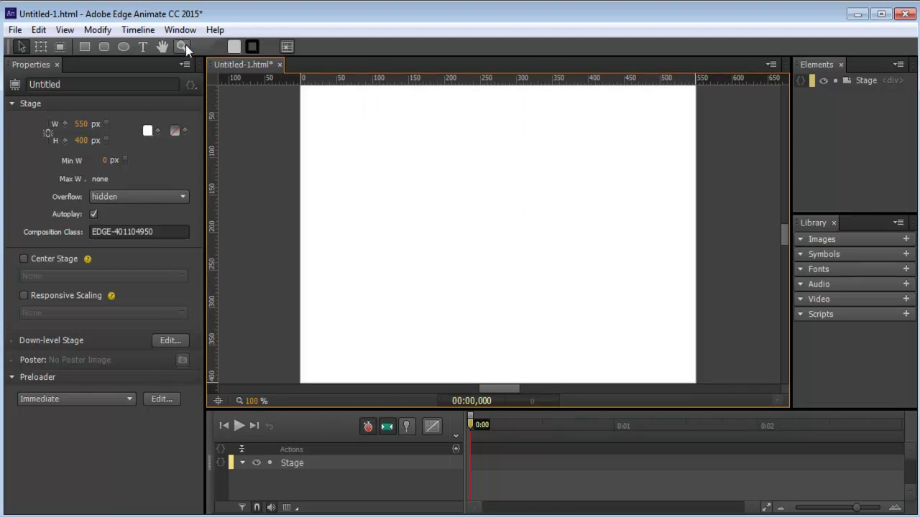
- Try the Hand tool on the stage, finishing with the Selection tool active again
click(439, 192)
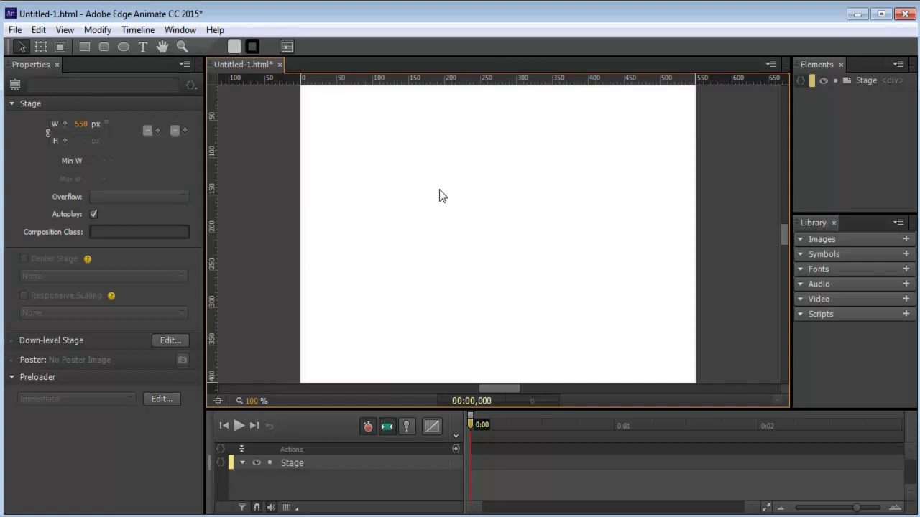
click(162, 47)
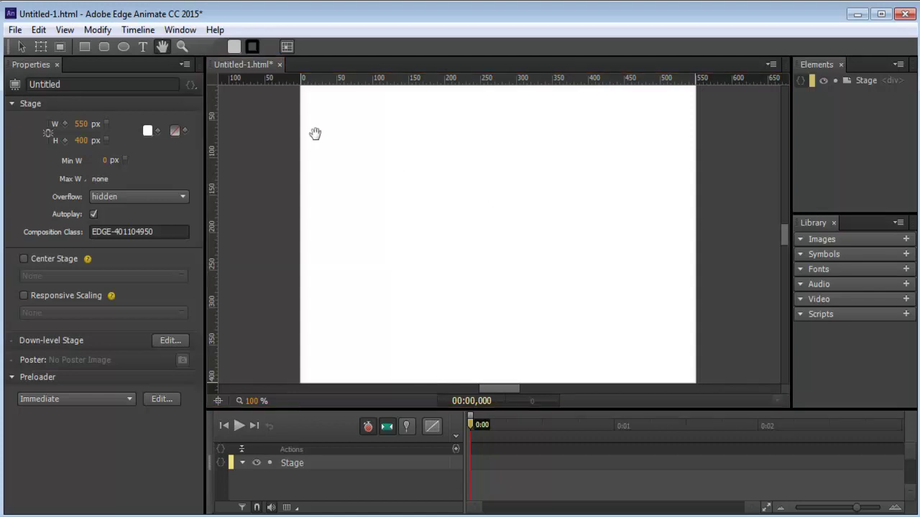
click(424, 197)
click(23, 48)
click(436, 176)
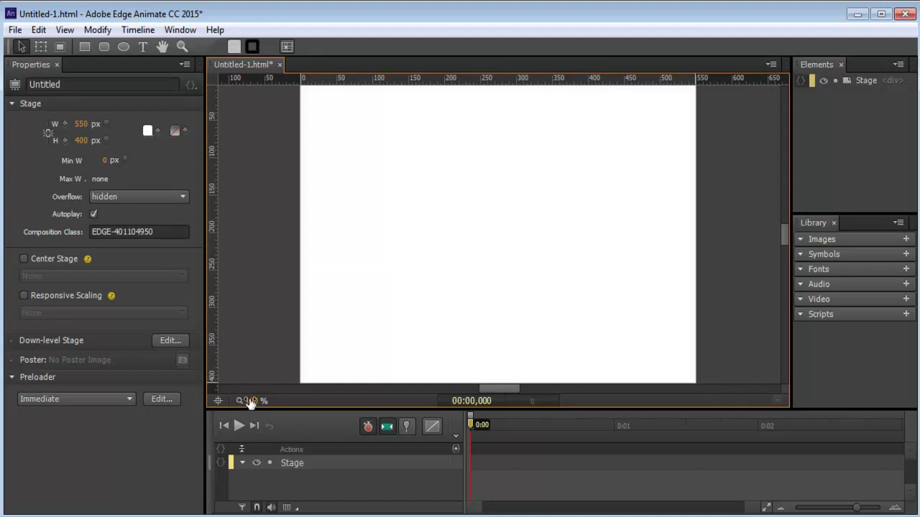
- Draw a rectangle about 201 × 122 px in the upper-left area of the stage
drag(244, 401, 245, 400)
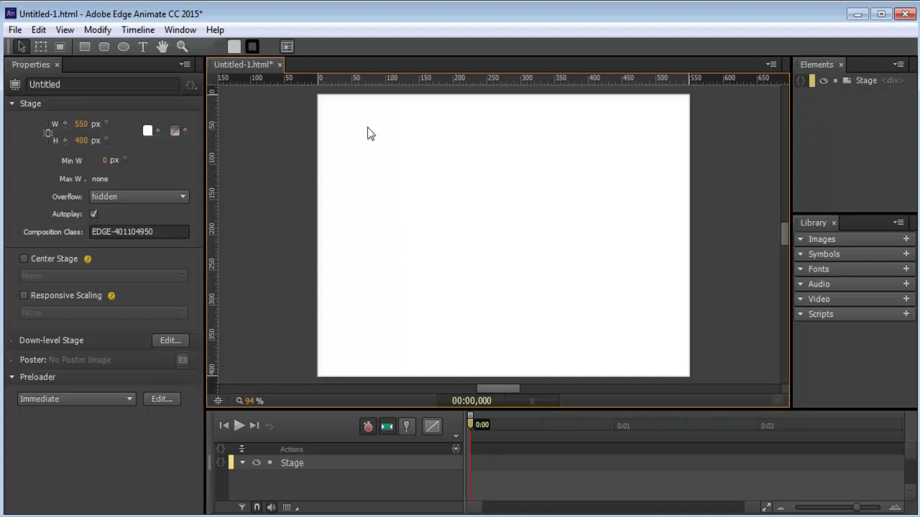
click(85, 46)
mouse_move(370, 144)
mouse_down()
mouse_move(439, 213)
mouse_move(481, 223)
mouse_up()
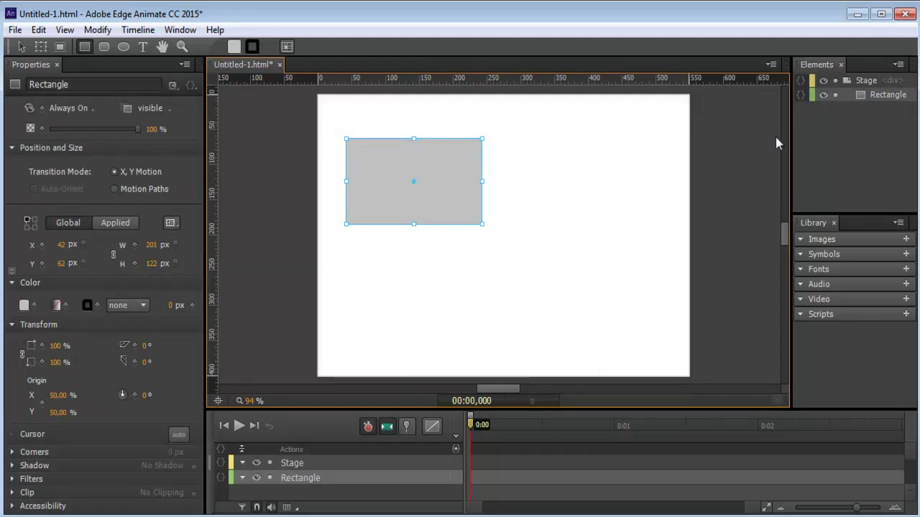
key(v)
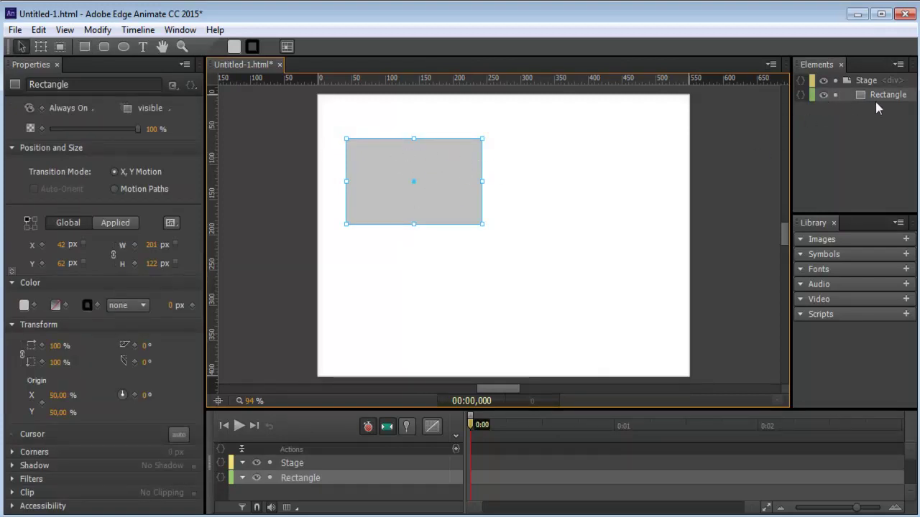
- Lock and unlock the rectangle element, and toggle its visibility off and on twice
click(837, 98)
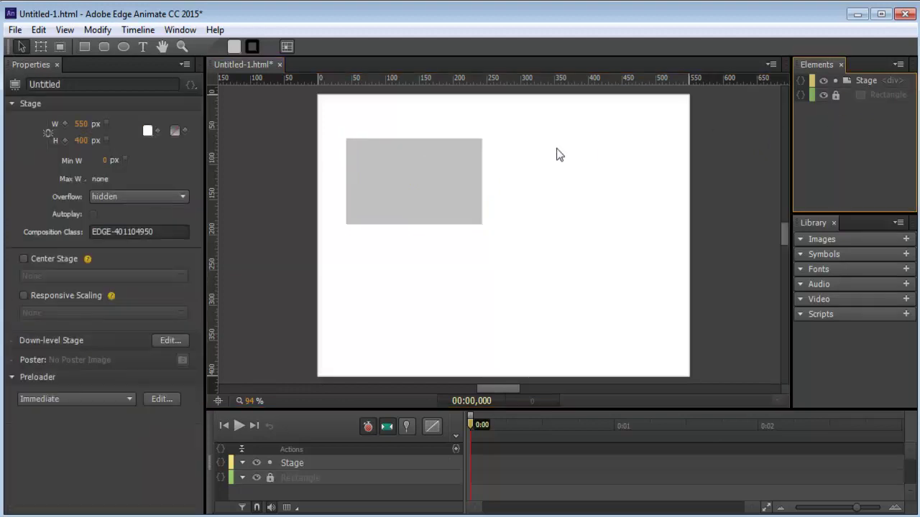
click(835, 95)
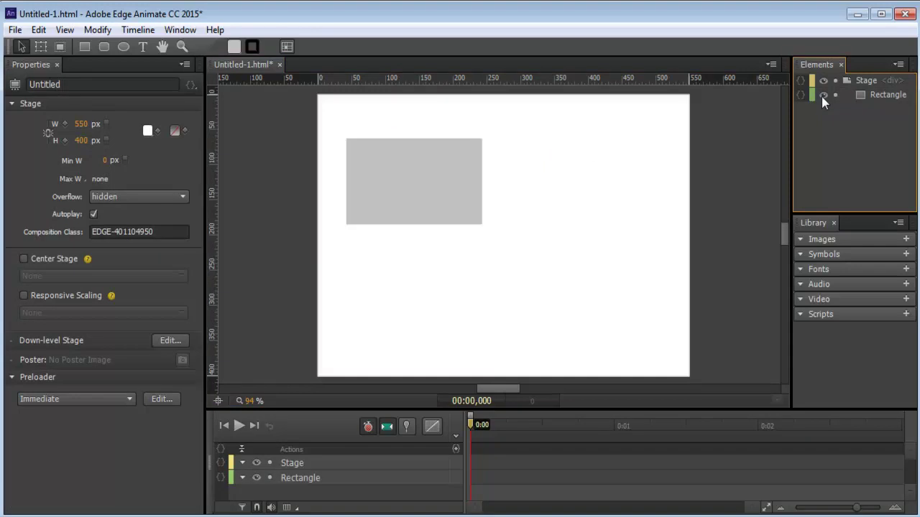
click(823, 96)
click(823, 97)
click(823, 96)
click(823, 96)
click(877, 97)
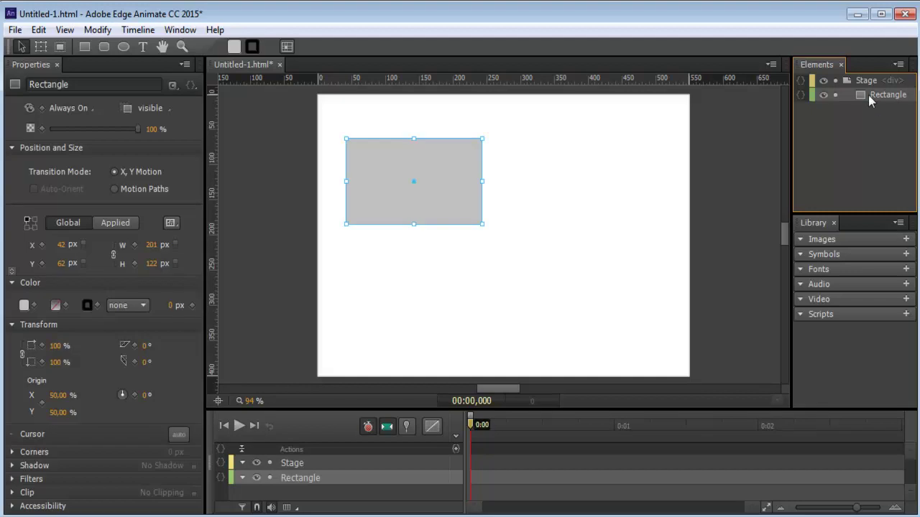
right_click(870, 96)
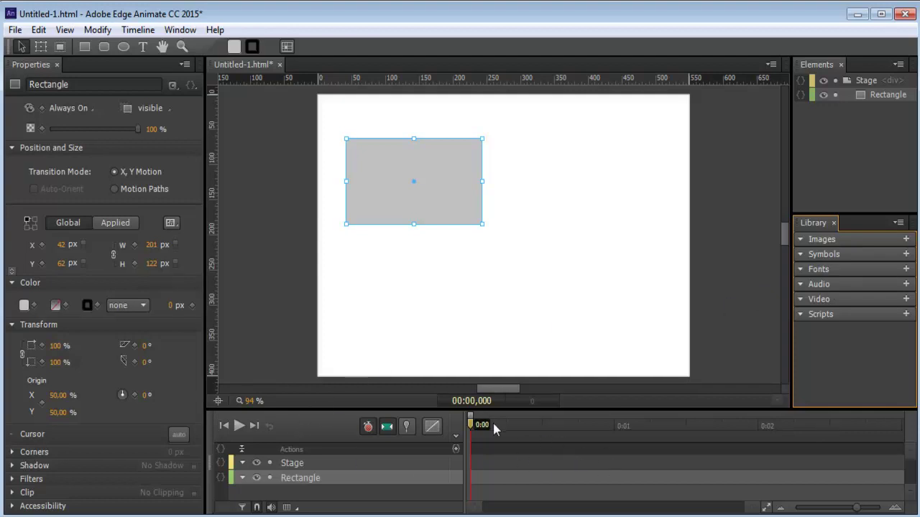
drag(475, 424, 463, 441)
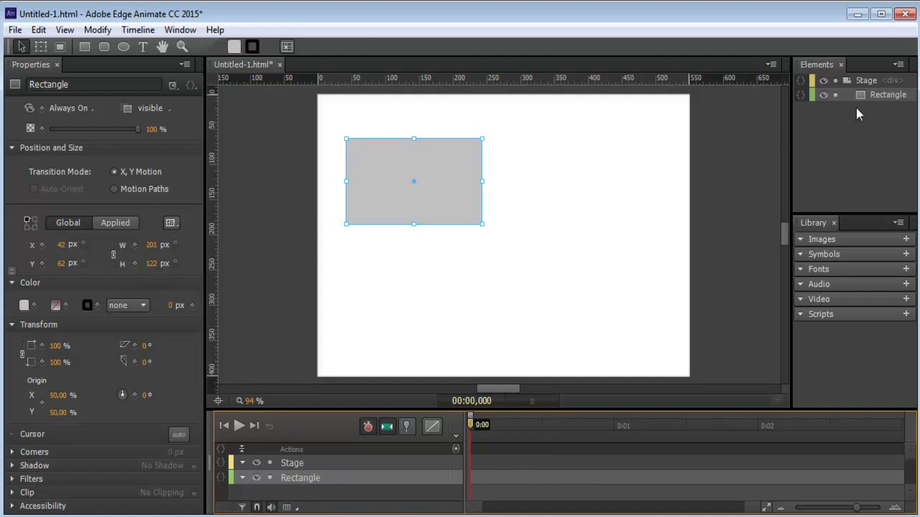
click(323, 463)
click(308, 479)
- Draw an ellipse about 103 × 96 px in the lower-right area of the stage
click(124, 46)
mouse_move(589, 243)
mouse_down()
mouse_move(630, 271)
mouse_move(660, 311)
mouse_up()
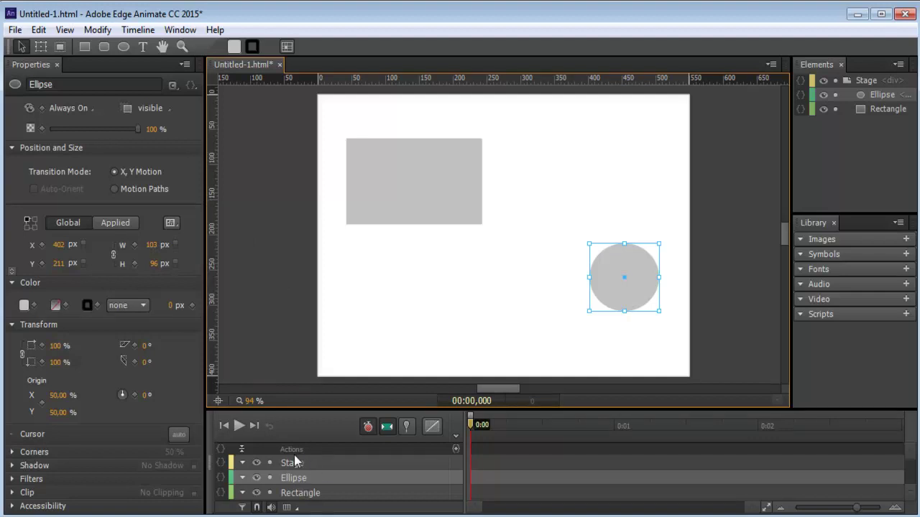
- Toggle the ellipse's visibility off and on, and narrow the element-name column of the timeline
click(257, 478)
click(256, 478)
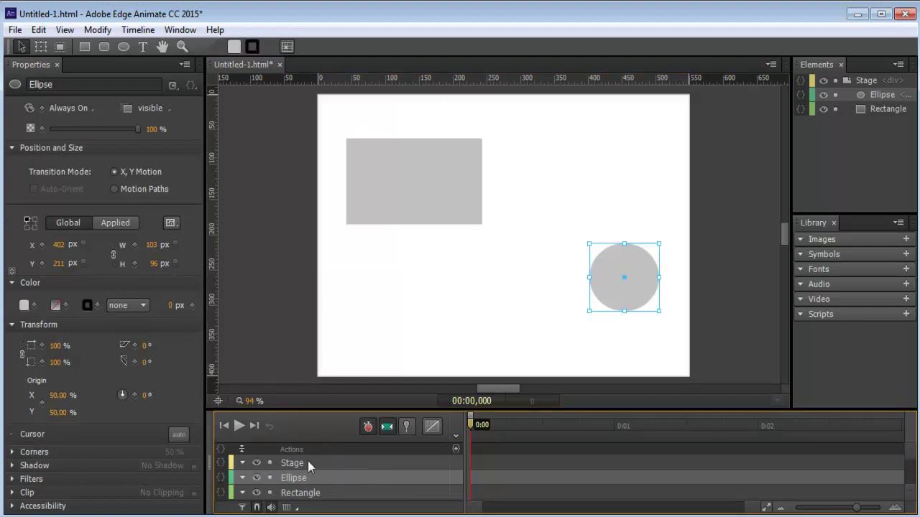
drag(461, 449, 333, 457)
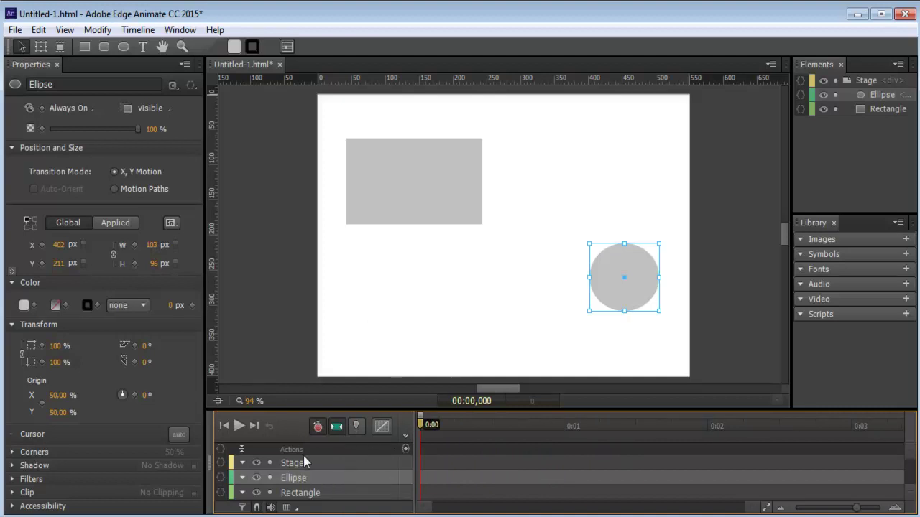
- Rename the ellipse element as Circulo
double_click(882, 96)
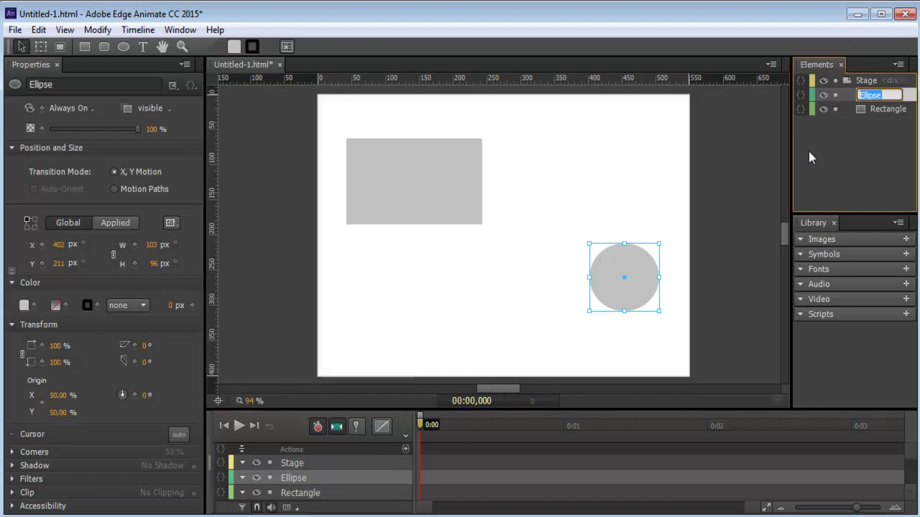
text(Circulo)
key(Return)
click(743, 194)
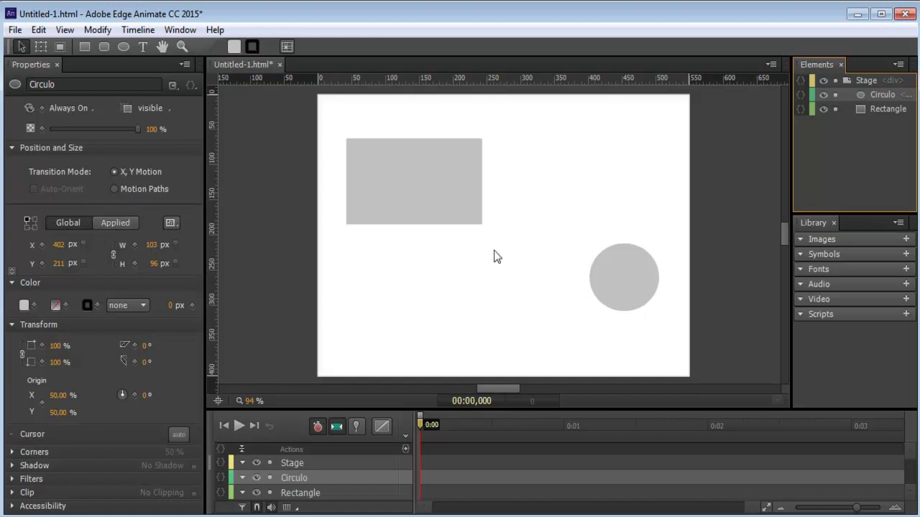
- Set the stage size to 900 px wide and 200 px high
click(544, 147)
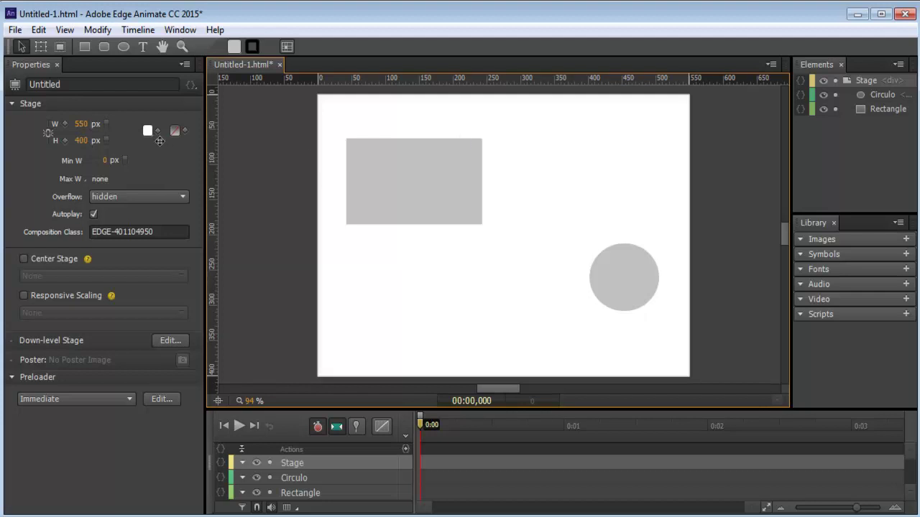
click(81, 125)
text(900)
key(Return)
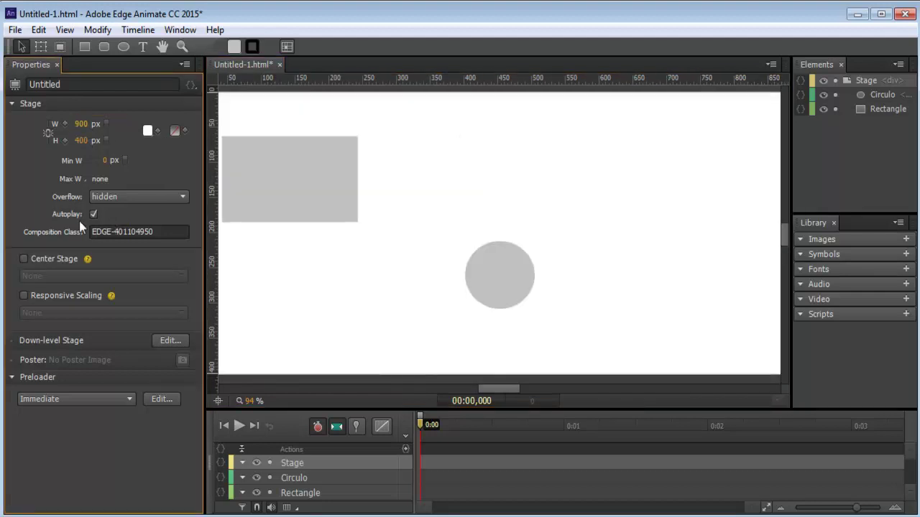
click(80, 140)
text(200)
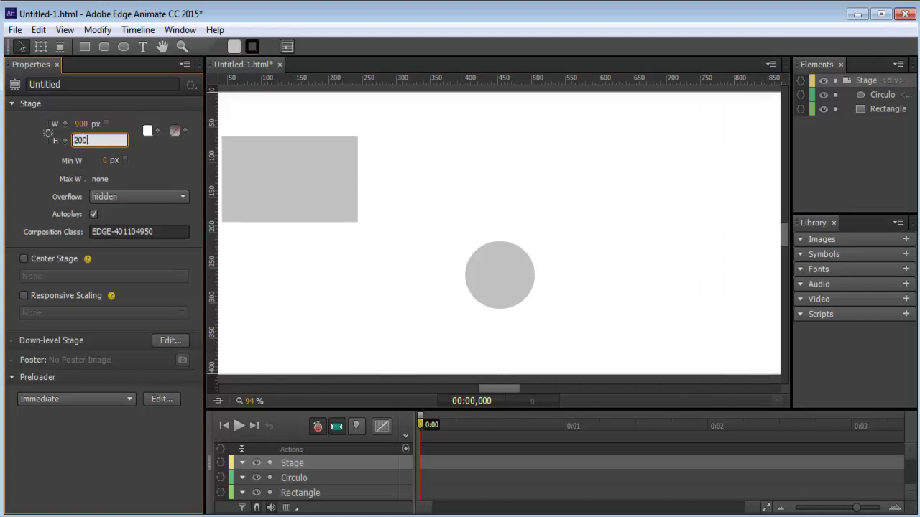
key(Return)
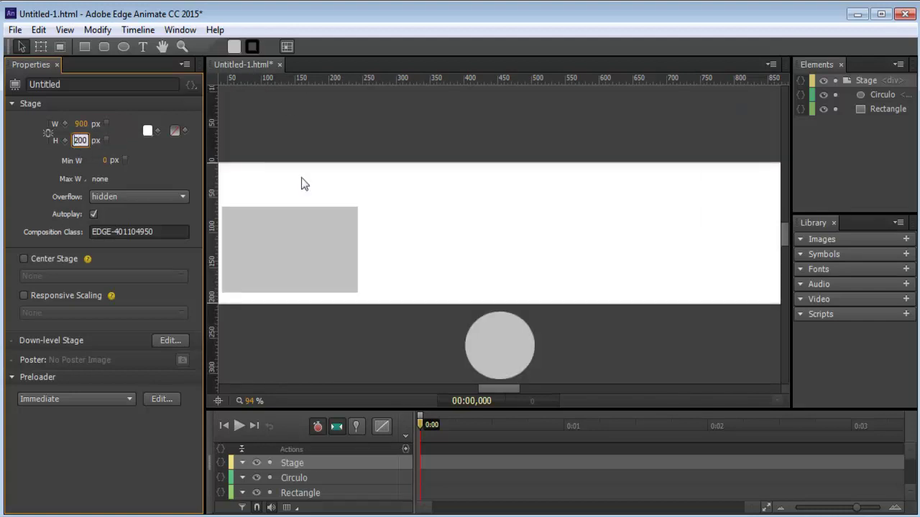
- Move the circle up onto the stage beside the rectangle, and clear the selection
drag(501, 328, 488, 230)
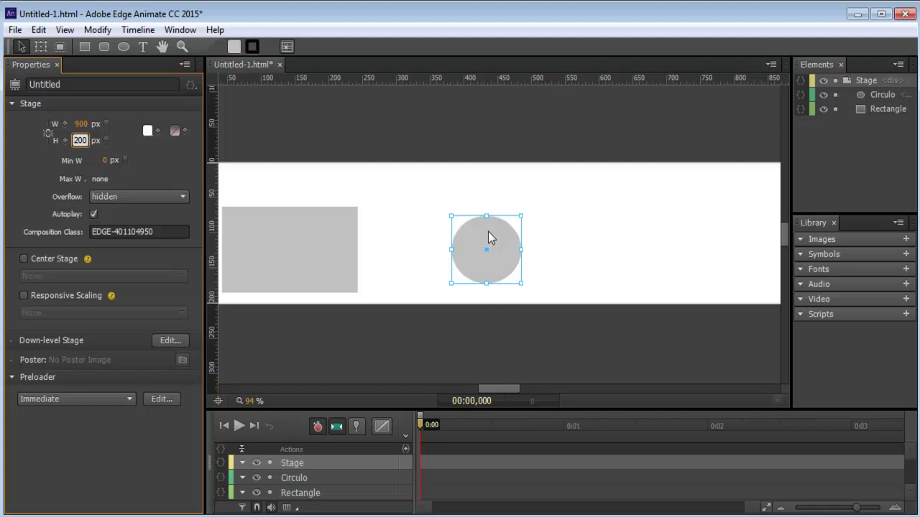
click(473, 162)
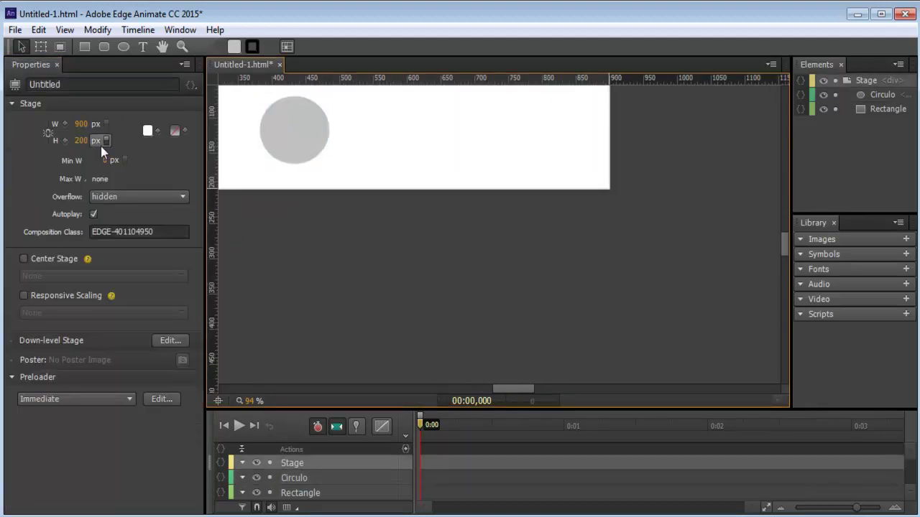